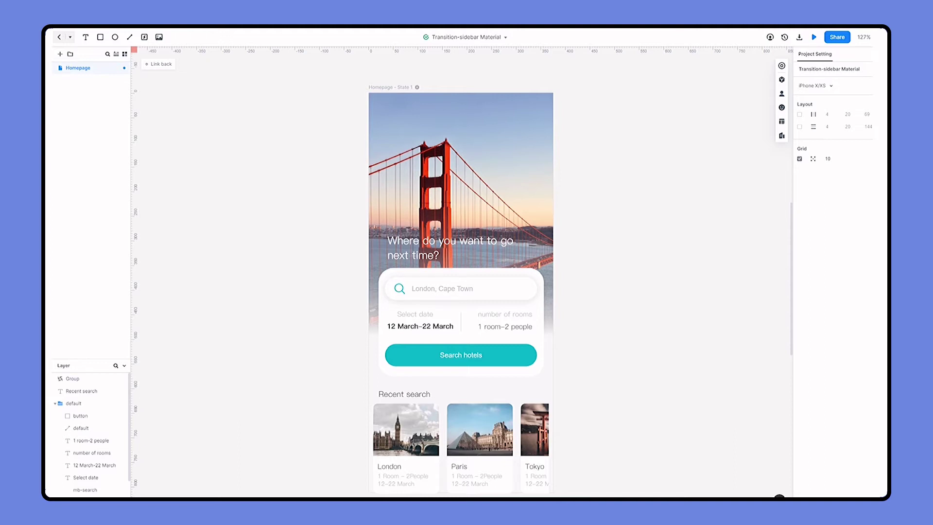
# - Add a Font Awesome 5 menu bars icon over the Homepage photo, sized 25 × 25 at X 33, Y 56
pyautogui.scroll(1, 590, 207)
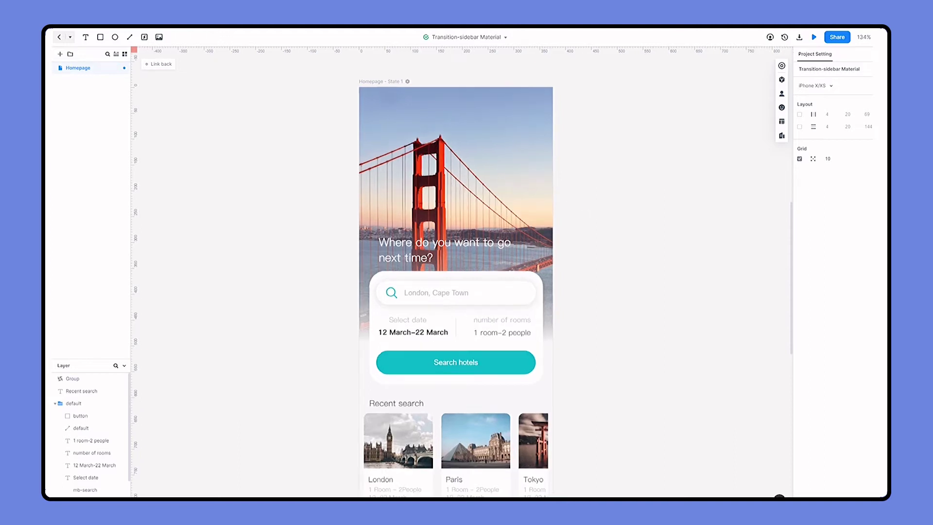
pyautogui.click(781, 107)
pyautogui.click(726, 69)
pyautogui.write('menu')
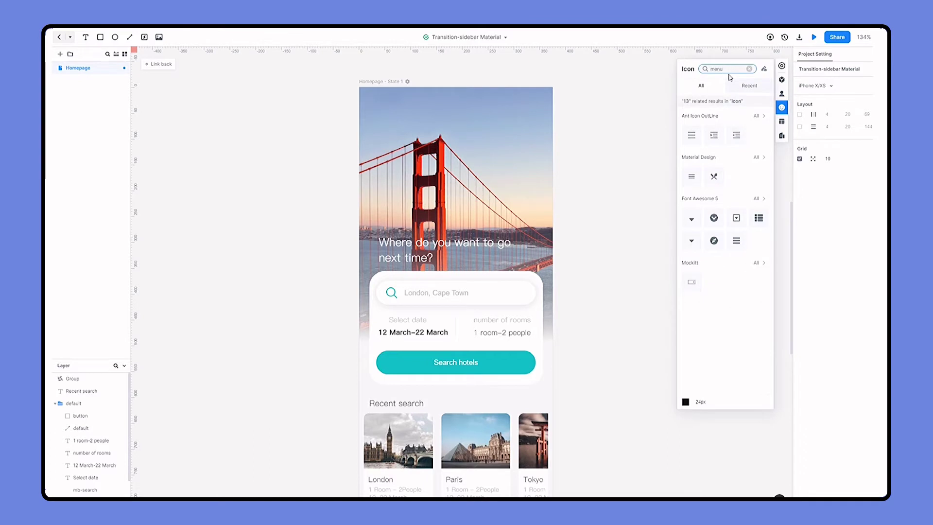
pyautogui.moveTo(736, 241); pyautogui.dragTo(381, 113)
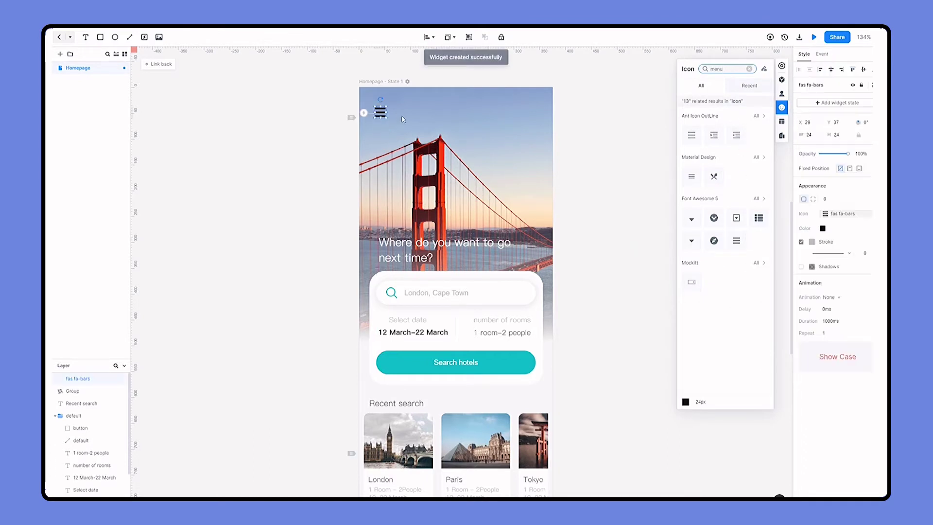
pyautogui.moveTo(802, 135); pyautogui.dragTo(839, 123)
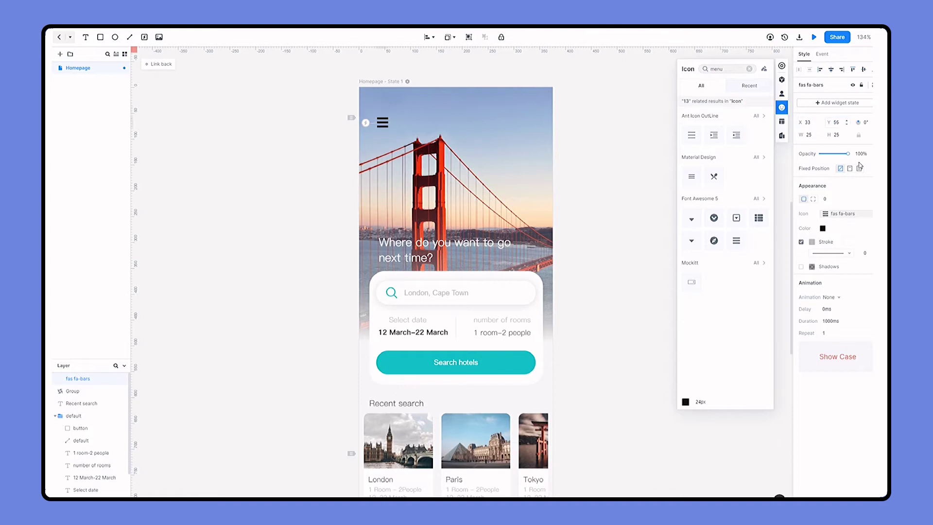
pyautogui.click(630, 214)
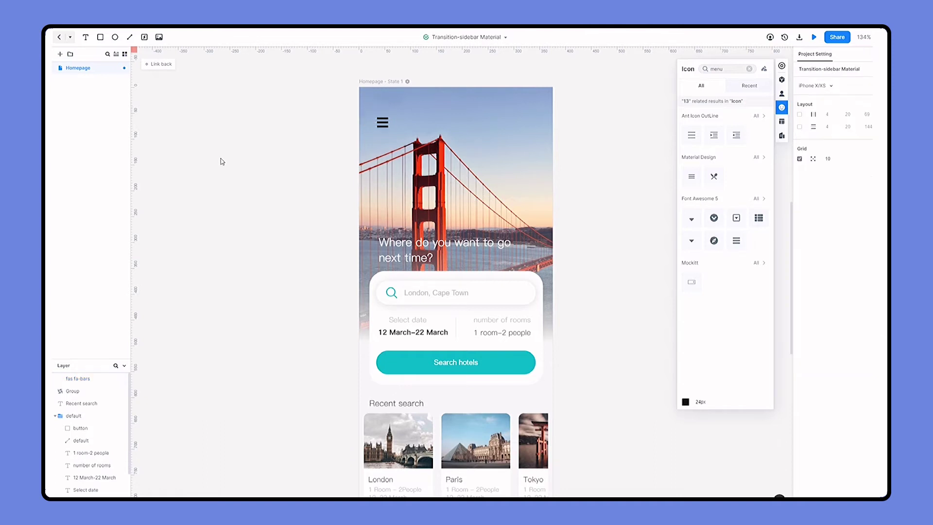
# - Add a new screen to the project and name it Sidebar
pyautogui.click(59, 54)
pyautogui.press('BackSpace')
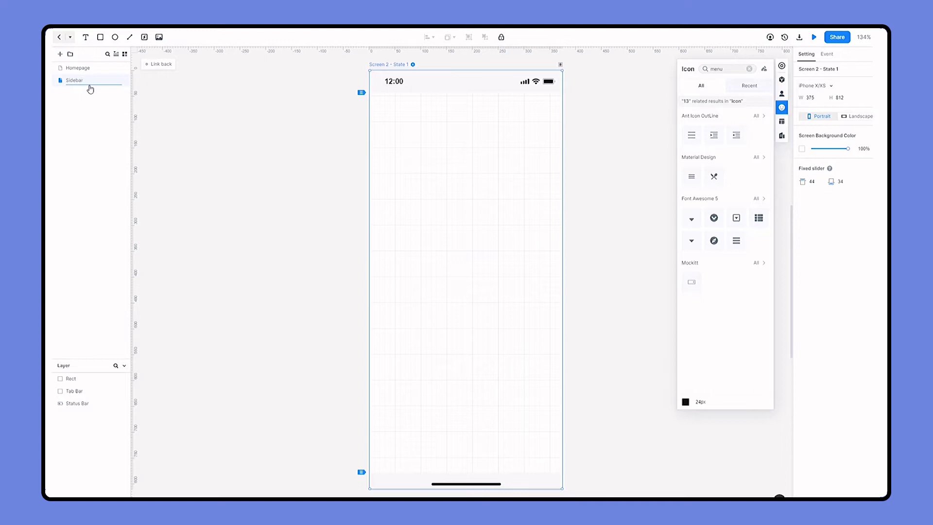
pyautogui.press('Return')
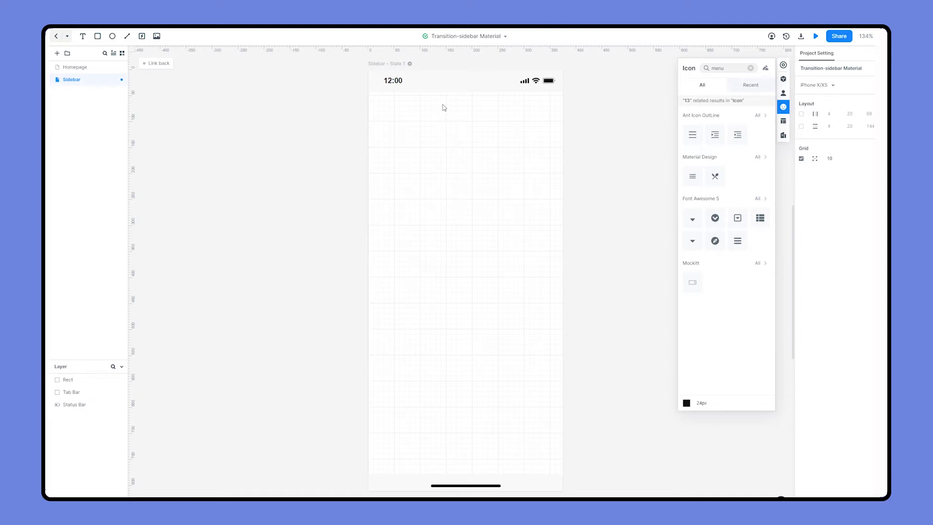
# - Draw a tall rectangle on the Sidebar screen and position it at X 94, Y 0
pyautogui.moveTo(444, 94); pyautogui.dragTo(563, 475)
pyautogui.click(488, 374)
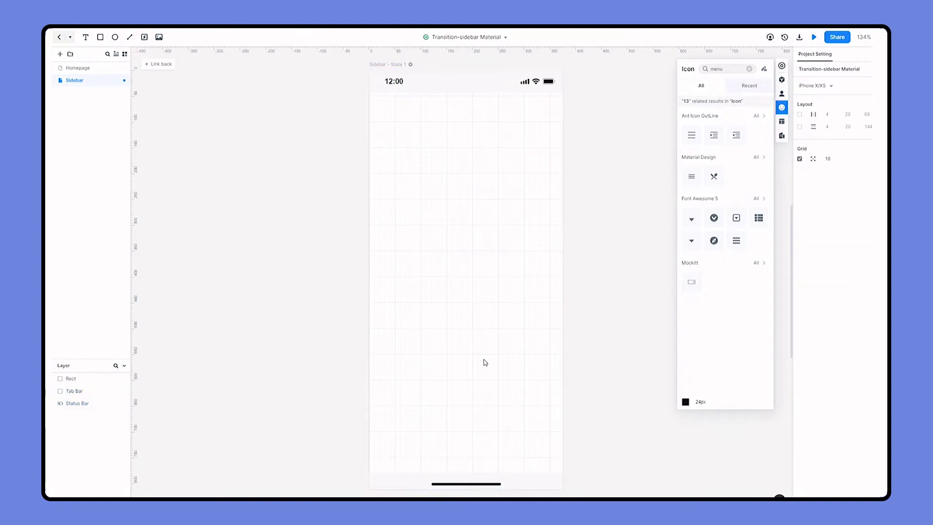
pyautogui.press('r')
pyautogui.moveTo(453, 72); pyautogui.dragTo(563, 488)
pyautogui.click(809, 123)
pyautogui.write('94')
pyautogui.click(834, 122)
pyautogui.write('0')
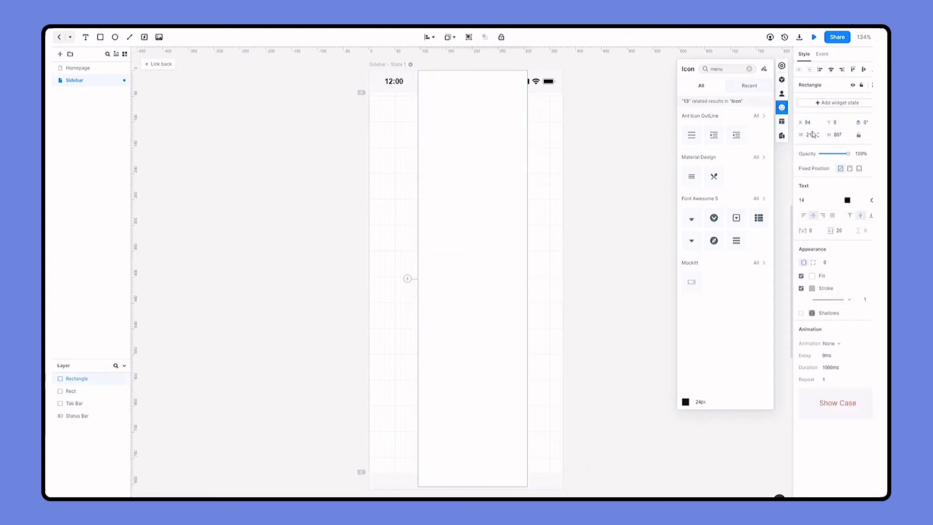
# - Set the rectangle's size to 281 × 812 and remove its stroke
pyautogui.click(811, 134)
pyautogui.write('281')
pyautogui.click(836, 135)
pyautogui.write('812')
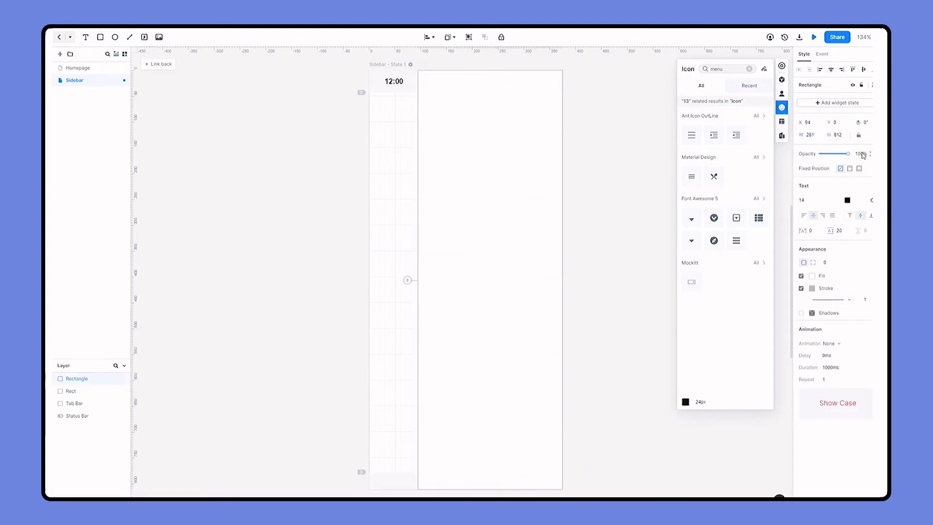
pyautogui.click(802, 288)
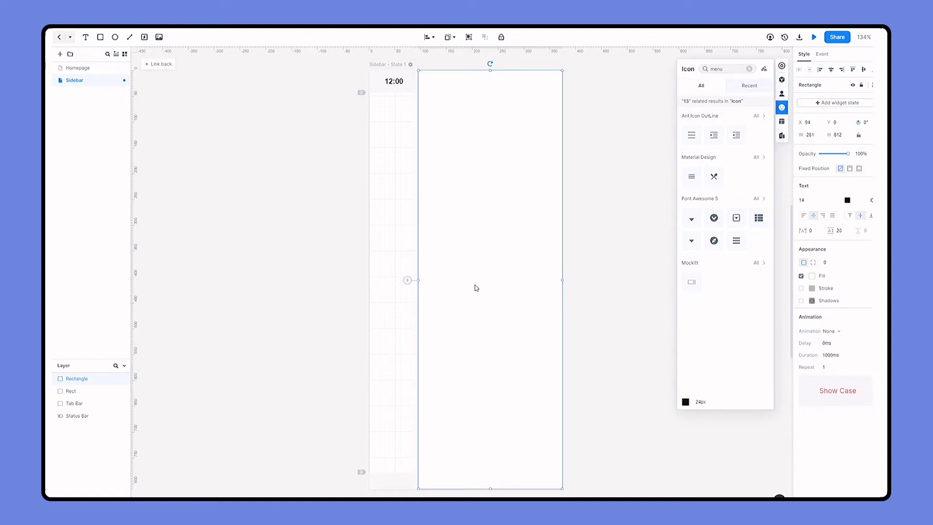
# - Send the rectangle to the back and delete the default status bar, home indicator and tab bar from the Sidebar screen
pyautogui.rightClick(512, 226)
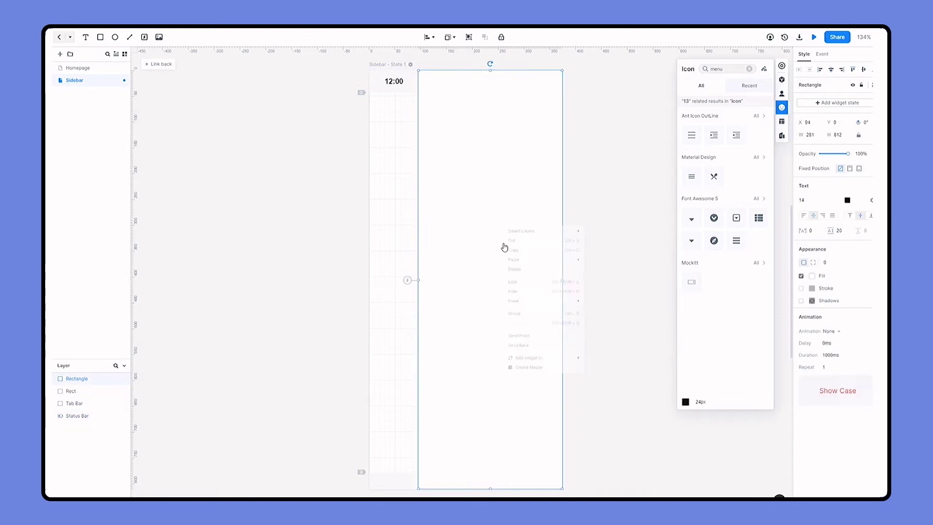
pyautogui.click(529, 361)
pyautogui.click(406, 84)
pyautogui.press('Delete')
pyautogui.click(444, 484)
pyautogui.press('Delete')
pyautogui.click(418, 483)
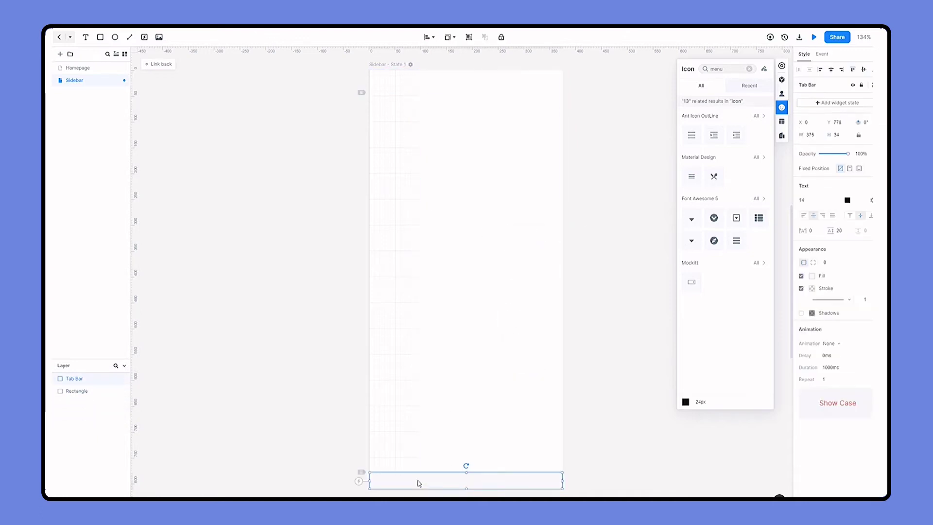
# - Add the profile name as text near the top of the sidebar panel in a larger, bold font
pyautogui.click(85, 37)
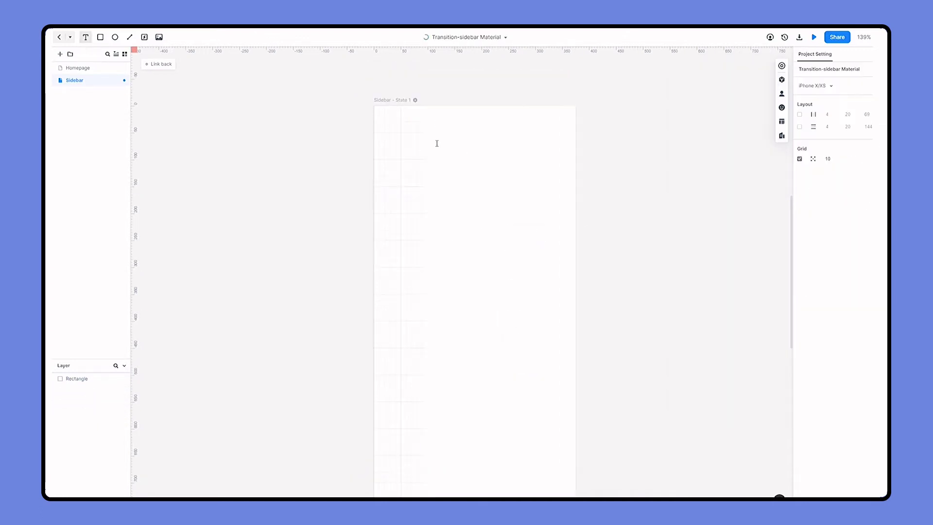
pyautogui.click(437, 144)
pyautogui.write('Daniel')
pyautogui.click(631, 184)
pyautogui.doubleClick(450, 148)
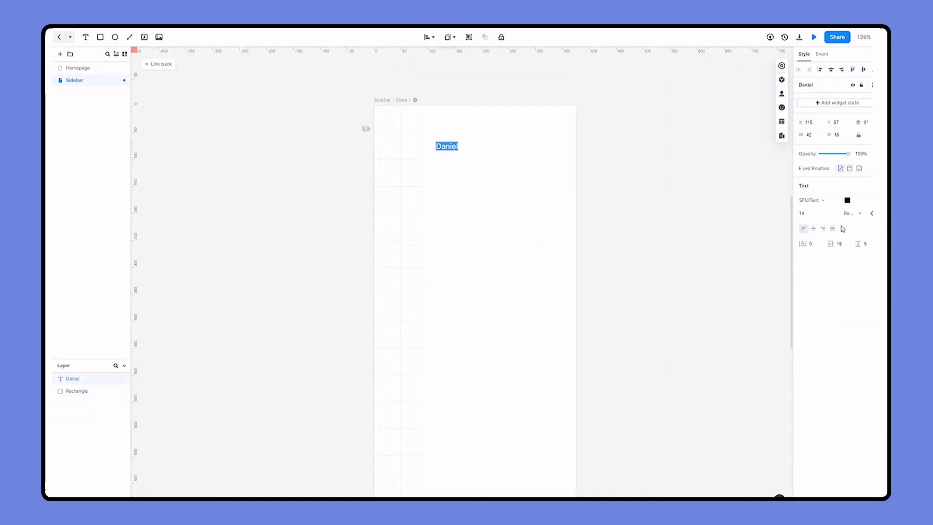
pyautogui.click(811, 213)
pyautogui.click(811, 237)
pyautogui.click(871, 214)
pyautogui.click(840, 259)
# - Add the text "View and edit" below the profile name and color it light grey
pyautogui.write('View and edit')
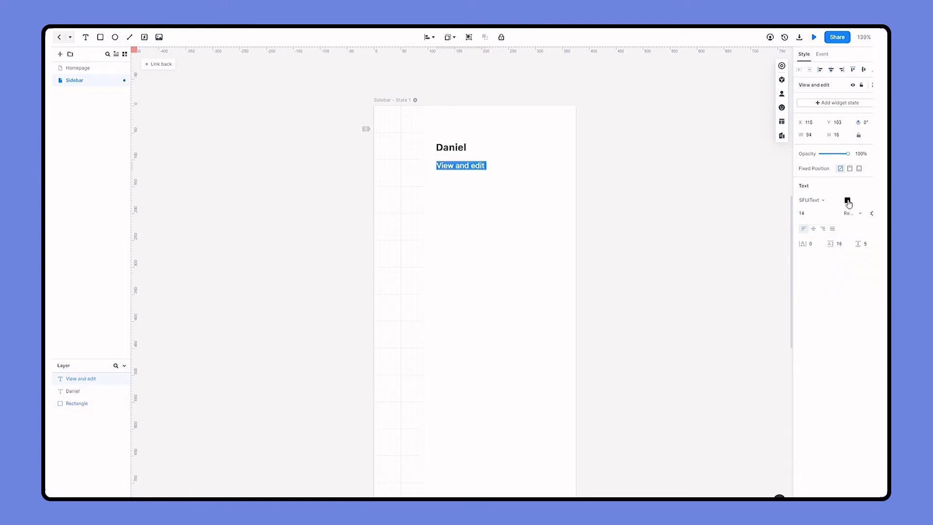
pyautogui.click(848, 202)
pyautogui.click(746, 176)
pyautogui.click(592, 242)
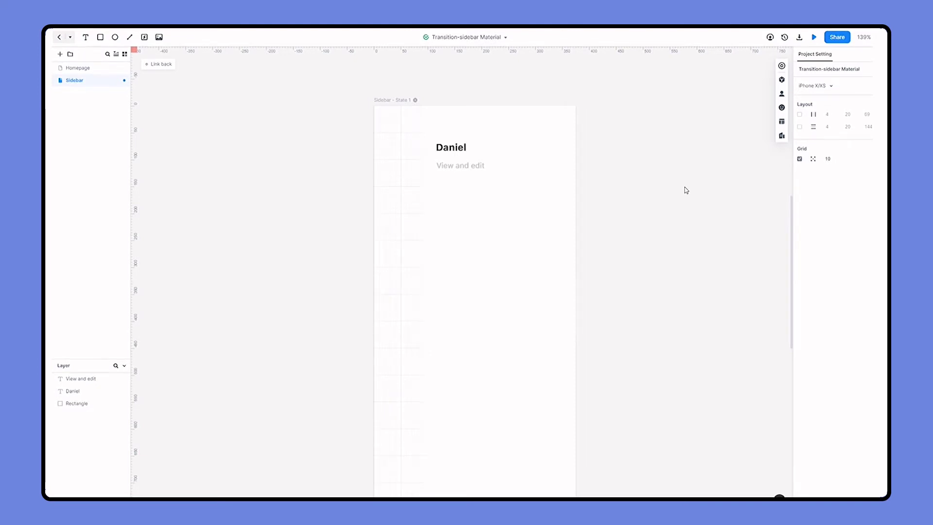
# - Insert an Image widget beside the Sidebar screen, sized 80 × 80 at X 415, Y 135
pyautogui.click(781, 79)
pyautogui.moveTo(725, 140); pyautogui.dragTo(623, 240)
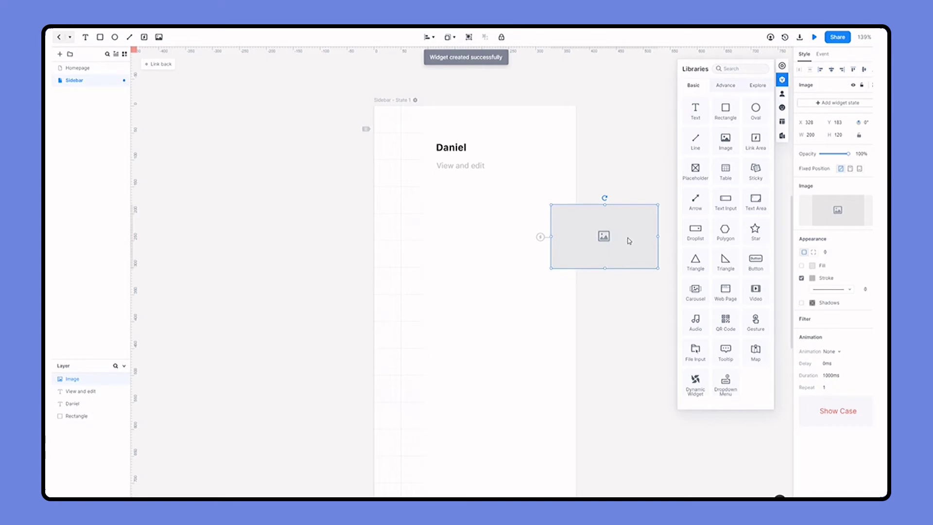
pyautogui.click(812, 134)
pyautogui.write('80')
pyautogui.click(837, 134)
pyautogui.write('80')
pyautogui.click(814, 125)
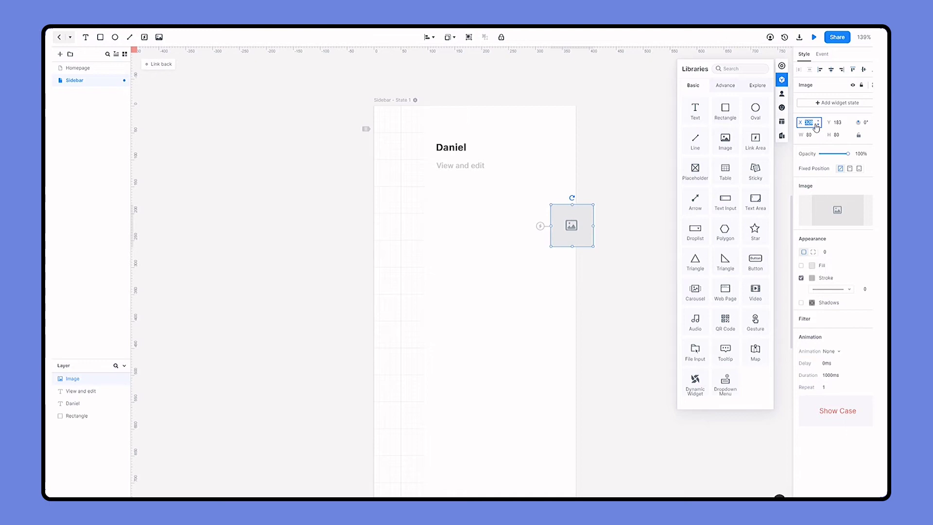
pyautogui.write('415')
pyautogui.press('Tab')
pyautogui.write('135')
pyautogui.press('Return')
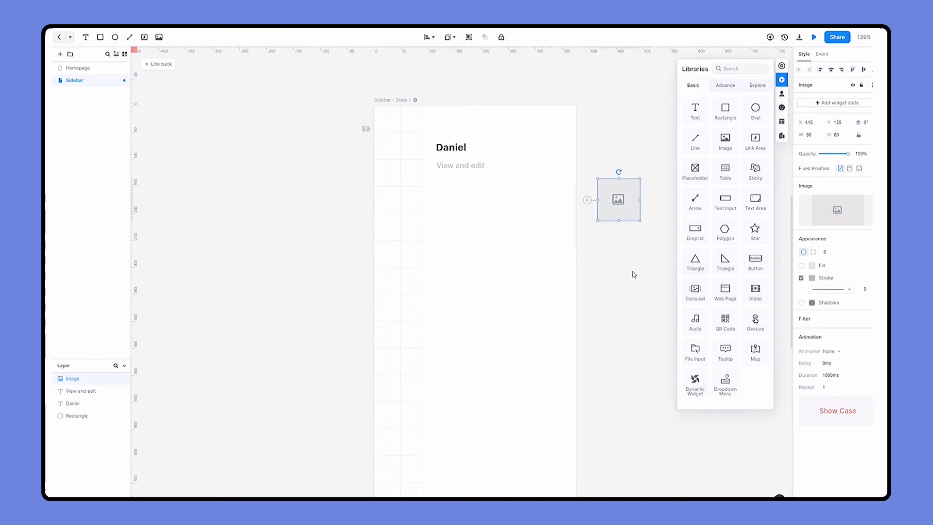
# - Fill the image with avatar (2).jpg as a circular crop and move it to the right of the profile name
pyautogui.click(832, 238)
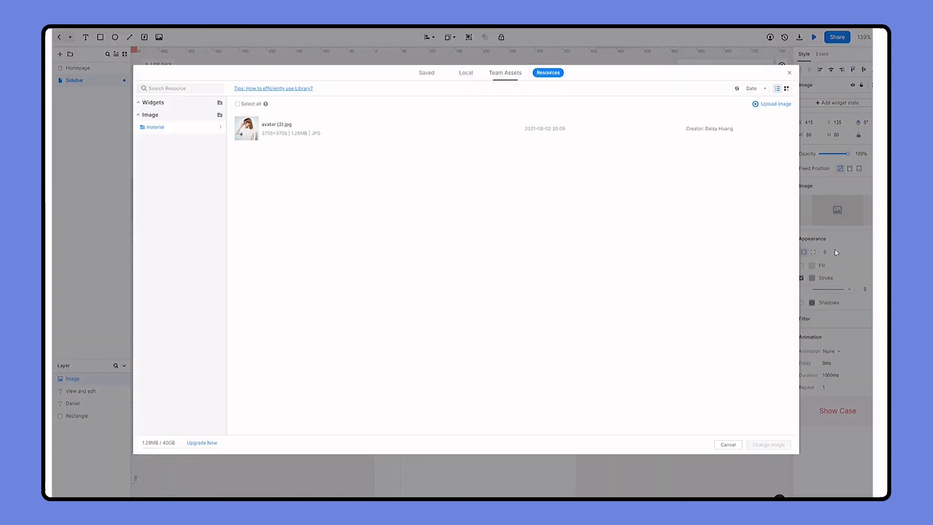
pyautogui.doubleClick(364, 139)
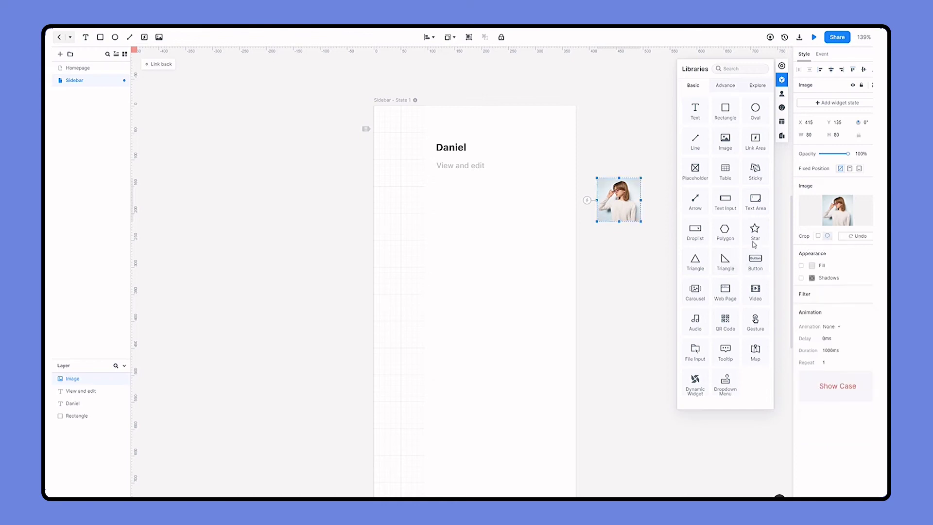
pyautogui.click(645, 273)
pyautogui.moveTo(621, 211); pyautogui.dragTo(544, 164)
# - Group the profile name with "View and edit" and align the group vertically to the avatar's middle
pyautogui.click(451, 147)
pyautogui.keyDown('shift'); pyautogui.click(460, 166); pyautogui.keyUp('shift')
pyautogui.hotkey('ctrl', 'g')
pyautogui.keyDown('shift'); pyautogui.click(542, 154); pyautogui.keyUp('shift')
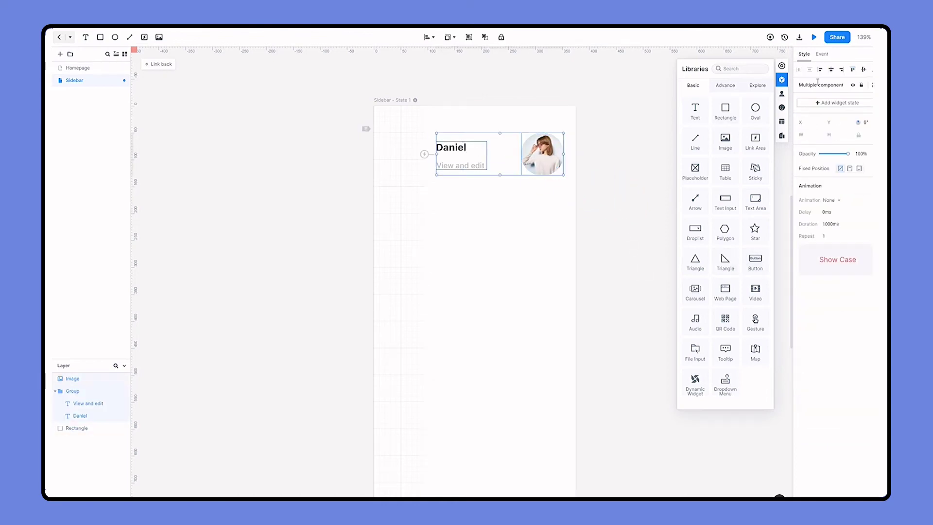
pyautogui.click(863, 69)
pyautogui.click(622, 161)
# - Draw a horizontal divider line about 219 wide below the profile header and make five evenly spaced copies down the sidebar
pyautogui.moveTo(129, 37); pyautogui.dragTo(558, 239)
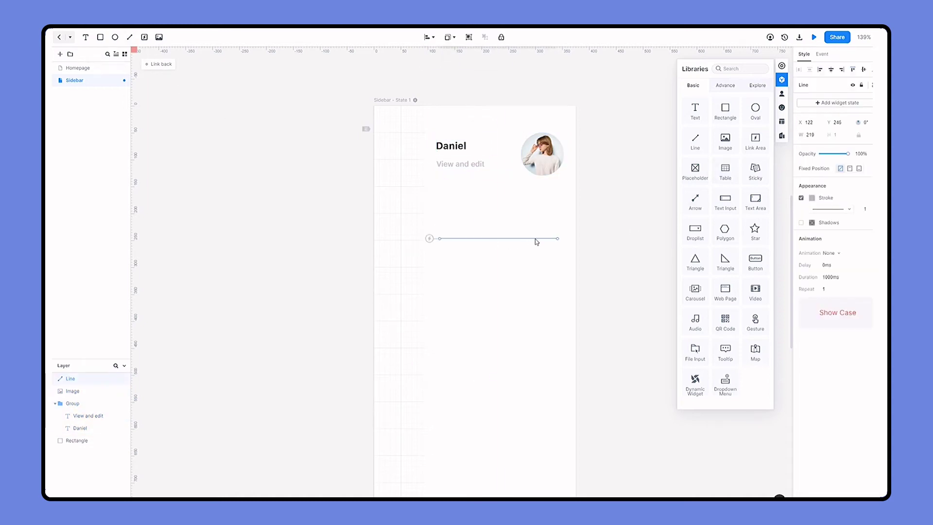
pyautogui.keyDown('alt'); pyautogui.moveTo(483, 239); pyautogui.dragTo(481, 283); pyautogui.keyUp('alt')
pyautogui.scroll(-2, 483, 286)
pyautogui.moveTo(481, 245); pyautogui.dragTo(491, 381)
pyautogui.keyDown('alt'); pyautogui.moveTo(487, 379); pyautogui.dragTo(477, 427); pyautogui.keyUp('alt')
pyautogui.click(650, 403)
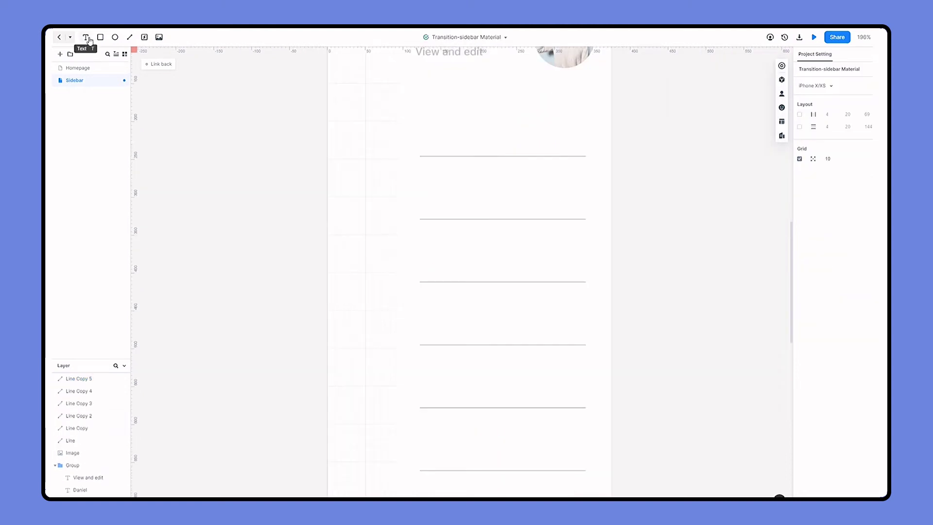
# - Add the labels "Change Password", "Invite Friends" and "Coupons" above the first three divider lines
pyautogui.click(88, 39)
pyautogui.click(423, 148)
pyautogui.write('Change Passwor')
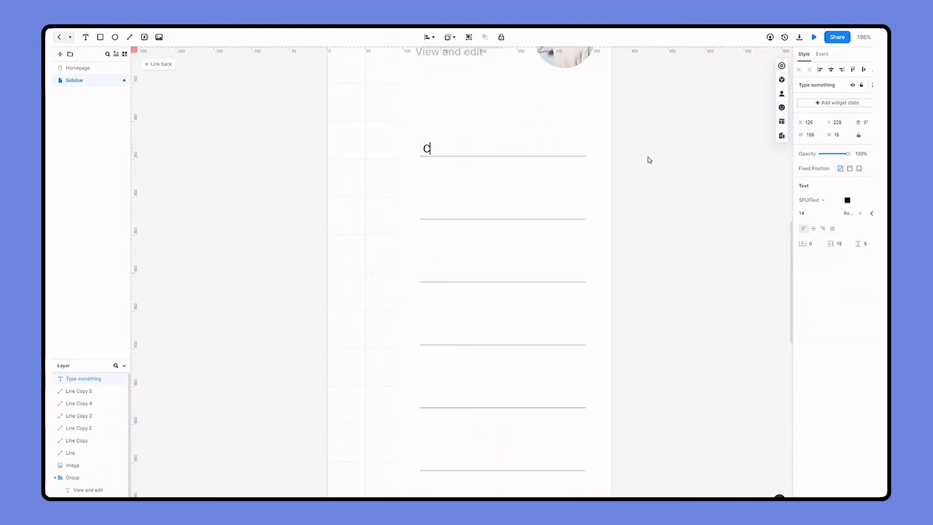
pyautogui.write('d')
pyautogui.write('Invite Friends')
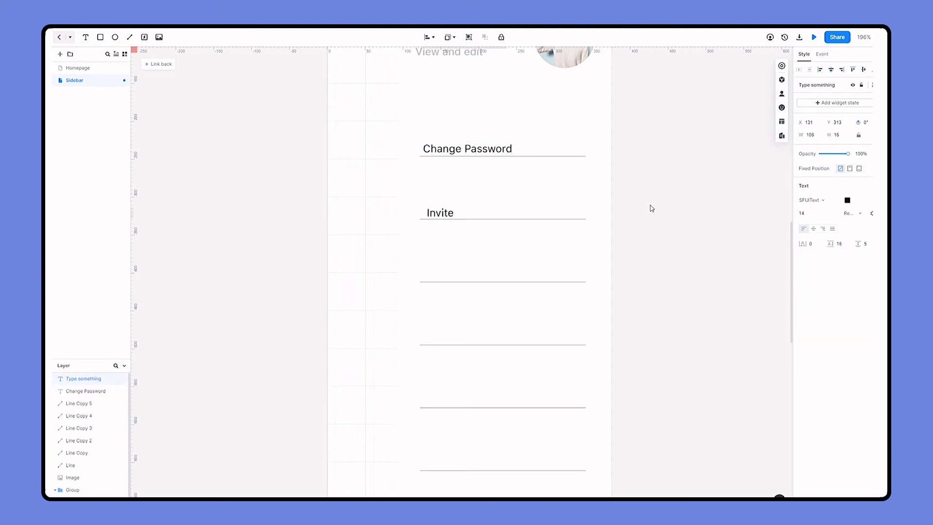
pyautogui.hotkey('ctrl', 'd')
pyautogui.write('Coupons')
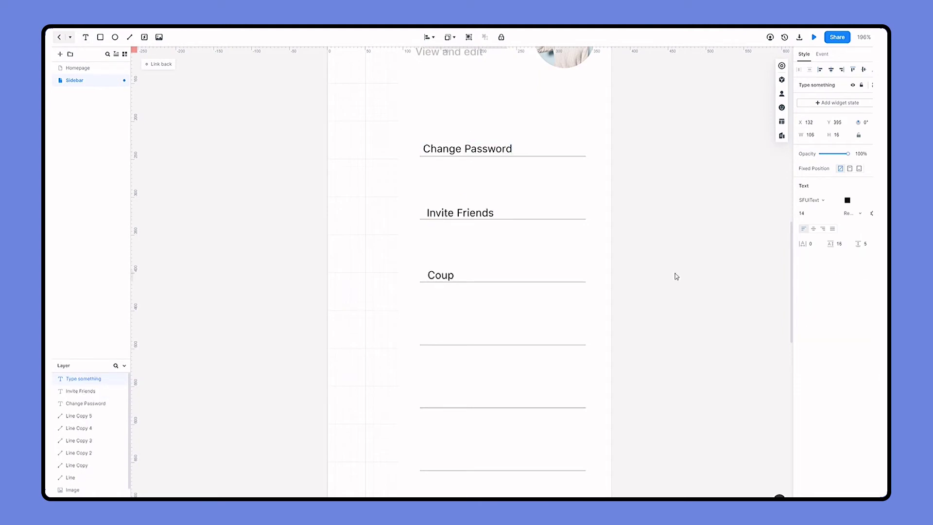
# - Add the labels "Help center", "Payment" and "Settings" on the remaining rows, and left-align and evenly space all labels and lines
pyautogui.hotkey('ctrl', 'd')
pyautogui.write('Help center')
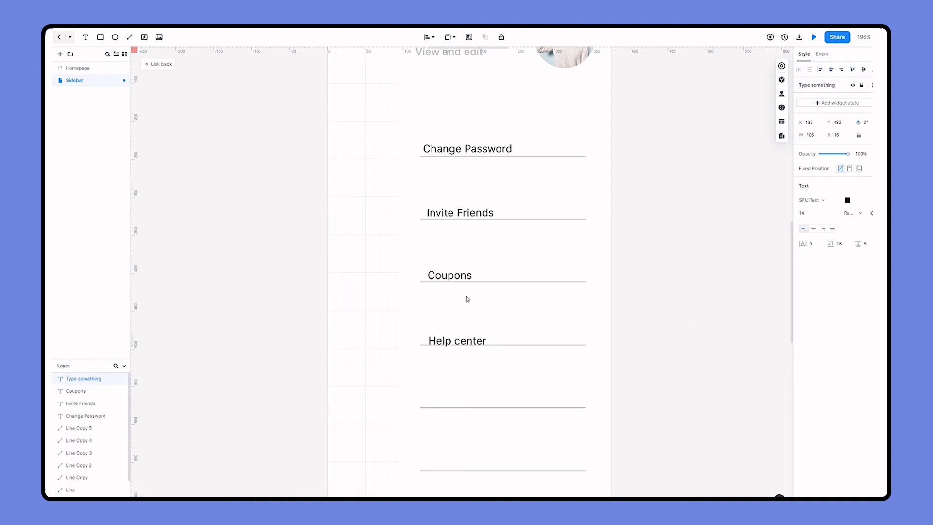
pyautogui.hotkey('ctrl', 'd')
pyautogui.write('Payment')
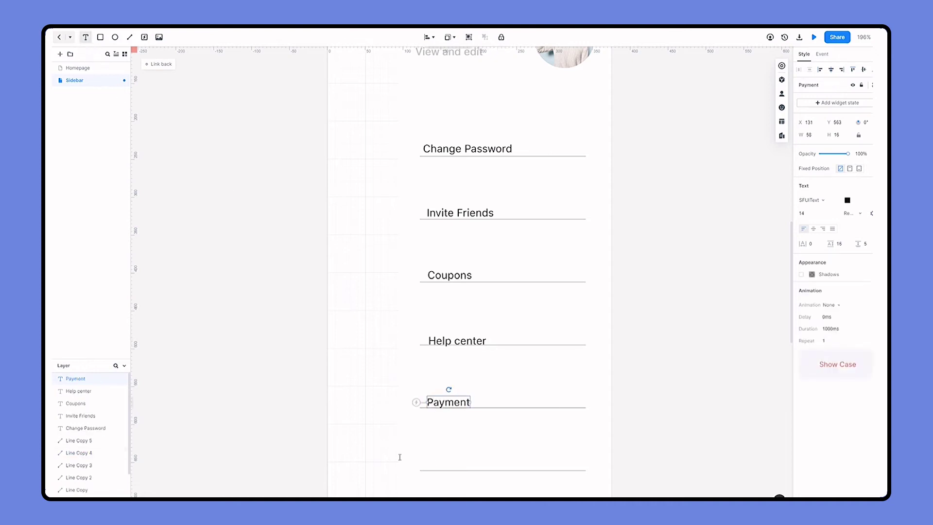
pyautogui.hotkey('ctrl', 'd')
pyautogui.write('Set')
pyautogui.write('tings')
pyautogui.moveTo(404, 132); pyautogui.dragTo(669, 474)
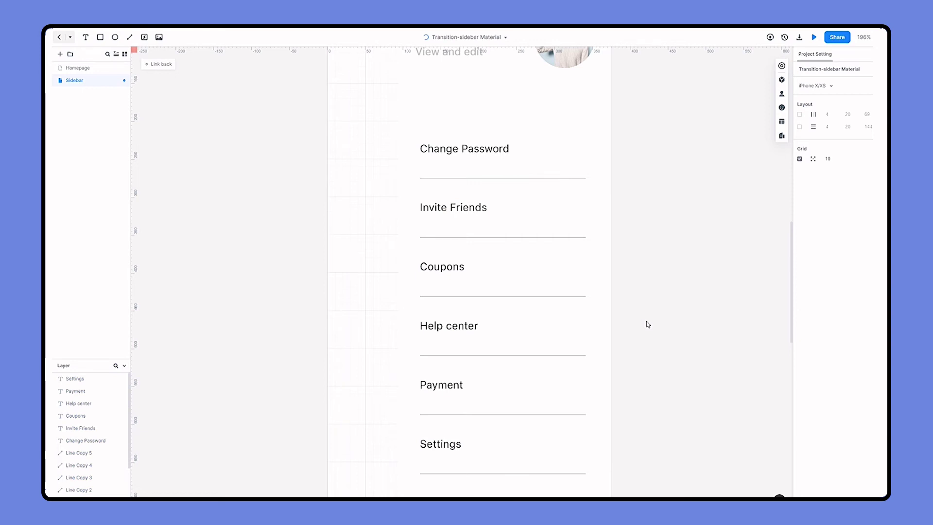
# - Search the icon library for "lock" and place the Ant Icon Fill lock at the right end of the Change Password row
pyautogui.click(781, 107)
pyautogui.click(727, 69)
pyautogui.write('lock')
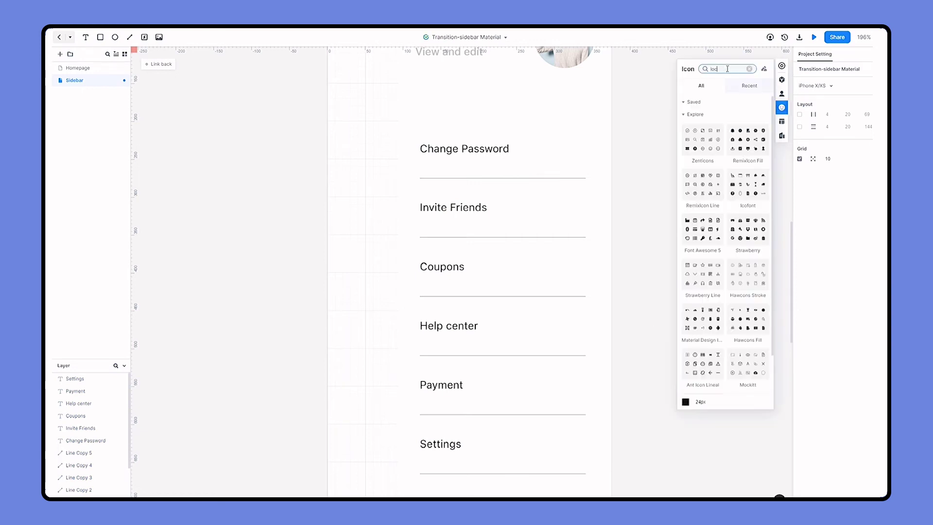
pyautogui.click(691, 263)
# - Search the icon library for "add" and place the Material Design person-add icon at the right end of the Invite Friends row
pyautogui.doubleClick(695, 71)
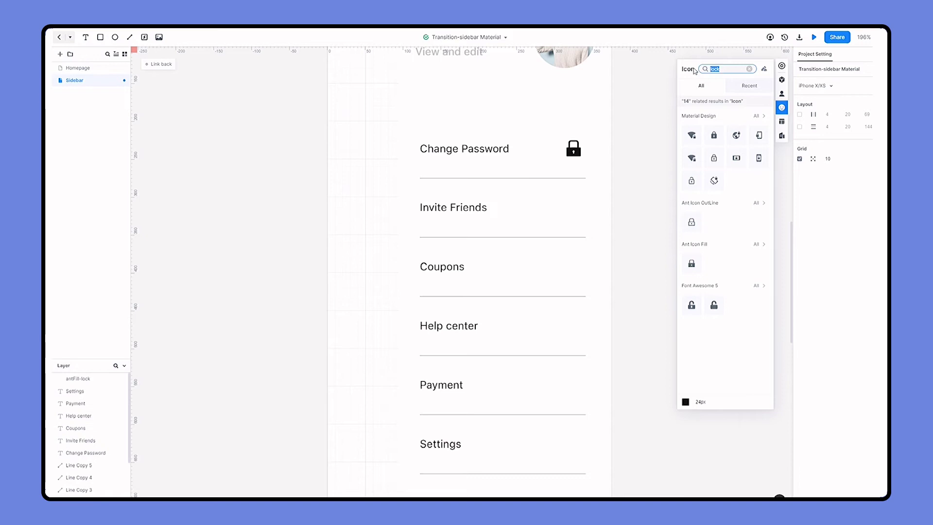
pyautogui.write('add')
pyautogui.moveTo(736, 225); pyautogui.dragTo(576, 207)
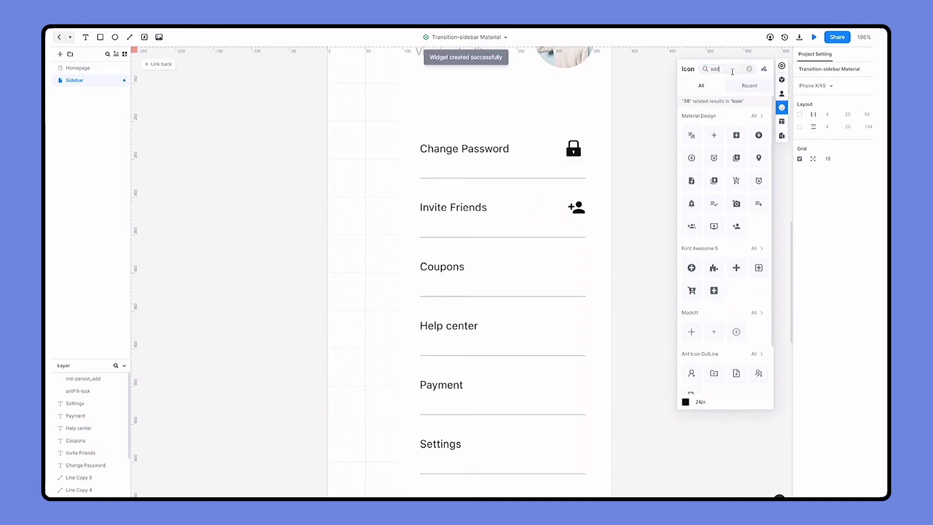
# - Find an Ant Icon OutLine gift and a Material Design help icon and place them at the right ends of the Coupons and Help center rows
pyautogui.doubleClick(741, 72)
pyautogui.write('gift')
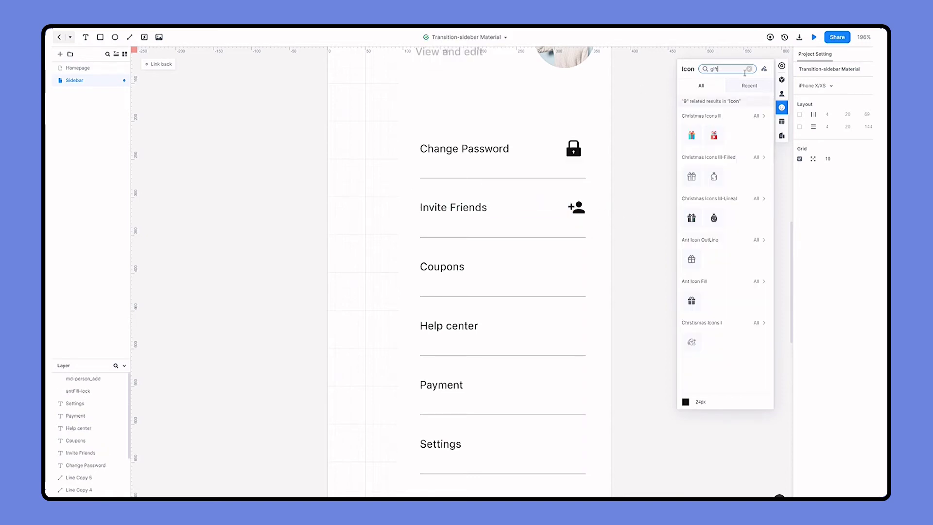
pyautogui.moveTo(691, 259); pyautogui.dragTo(578, 271)
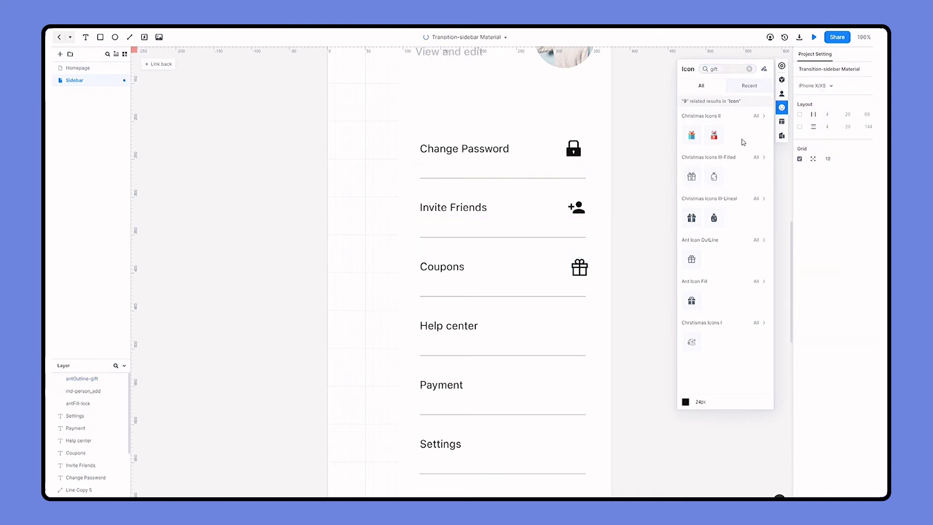
pyautogui.doubleClick(699, 70)
pyautogui.write('help')
pyautogui.moveTo(691, 135); pyautogui.dragTo(579, 329)
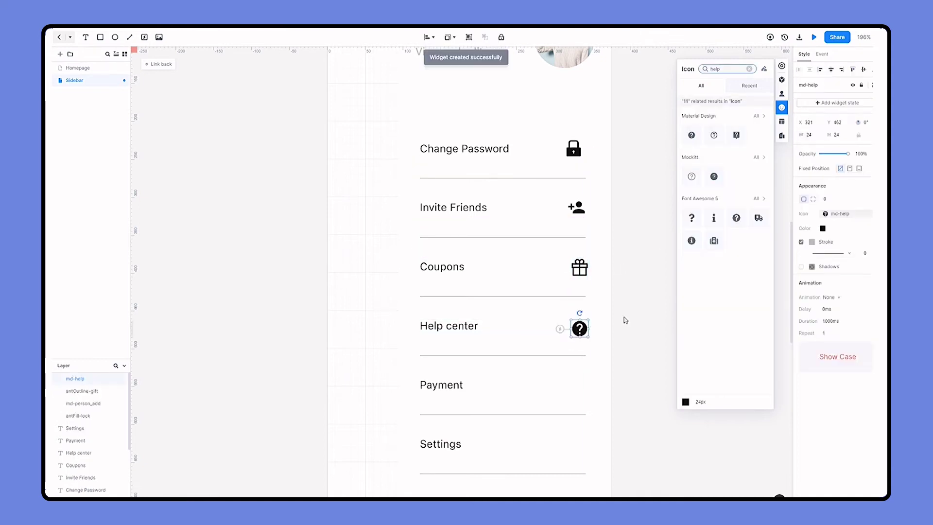
# - Search the icon library for "payment" and "setting", placing the Material Design card and Font Awesome 5 gear at the right of the Payment and Settings rows
pyautogui.doubleClick(713, 69)
pyautogui.write('payment')
pyautogui.moveTo(691, 135); pyautogui.dragTo(579, 392)
pyautogui.doubleClick(715, 69)
pyautogui.write('setting')
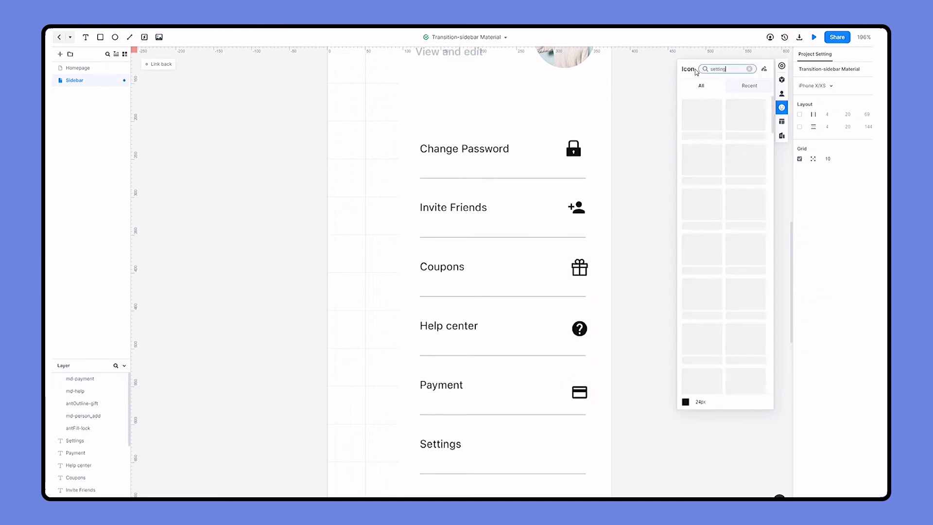
pyautogui.moveTo(691, 301); pyautogui.dragTo(581, 443)
# - Space the six sidebar row icons evenly in the vertical direction and align them on their horizontal centers
pyautogui.click(574, 149)
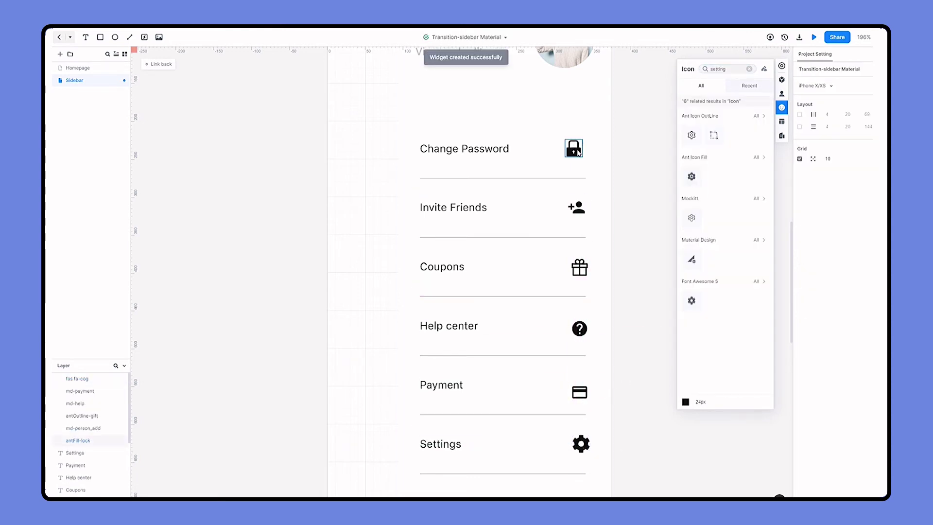
pyautogui.keyDown('shift'); pyautogui.click(577, 207); pyautogui.keyUp('shift')
pyautogui.keyDown('shift'); pyautogui.click(579, 267); pyautogui.keyUp('shift')
pyautogui.keyDown('shift'); pyautogui.click(579, 329); pyautogui.keyUp('shift')
pyautogui.keyDown('shift'); pyautogui.click(579, 392); pyautogui.keyUp('shift')
pyautogui.keyDown('shift'); pyautogui.click(580, 443); pyautogui.keyUp('shift')
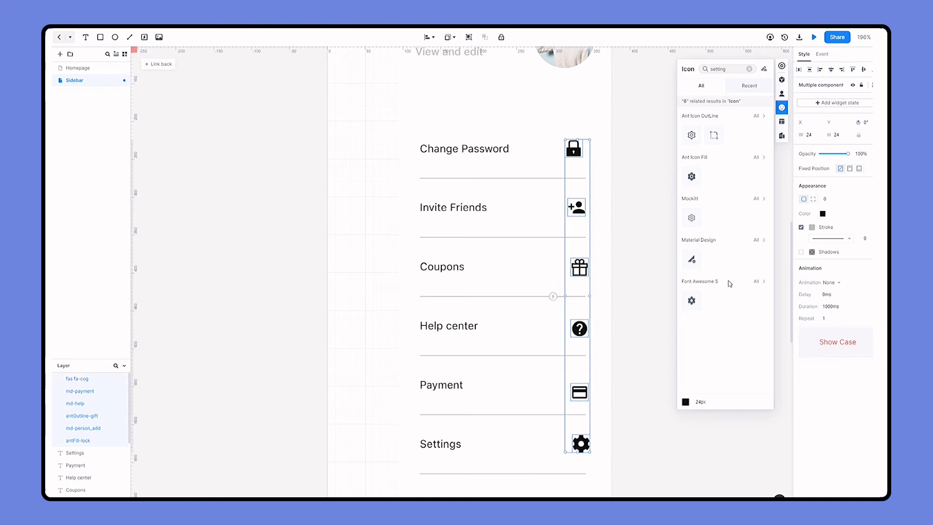
pyautogui.click(809, 69)
pyautogui.click(831, 69)
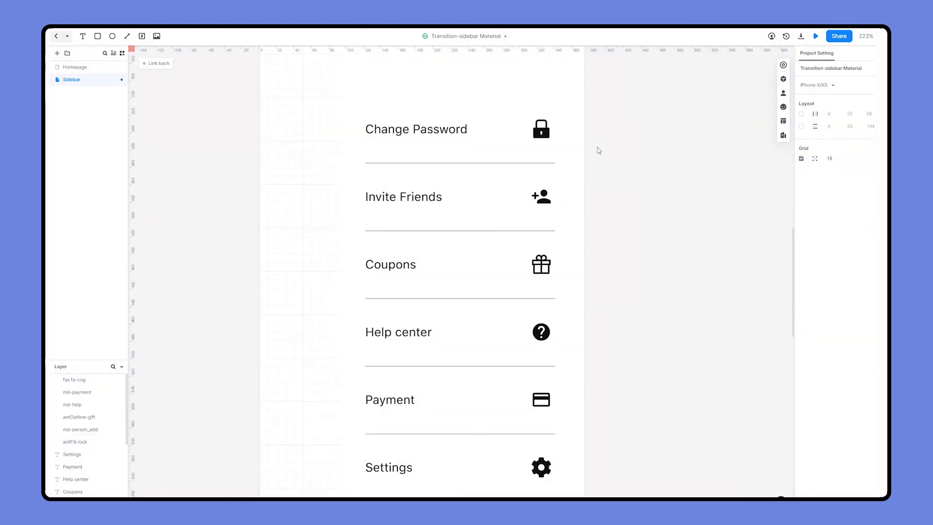
# - Resize all six sidebar row icons to 21 by 21 and recolor them gray
pyautogui.click(541, 128)
pyautogui.keyDown('shift'); pyautogui.click(541, 196); pyautogui.keyUp('shift')
pyautogui.keyDown('shift'); pyautogui.click(541, 264); pyautogui.keyUp('shift')
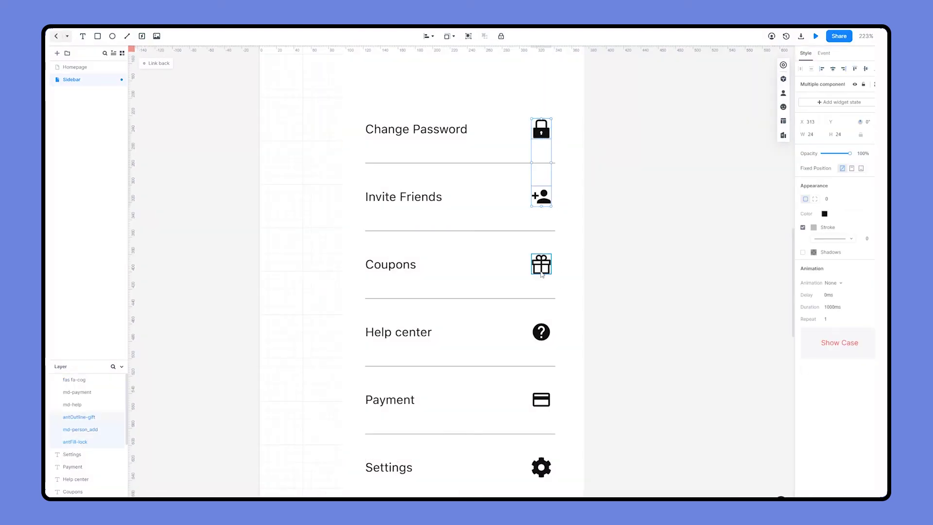
pyautogui.keyDown('shift'); pyautogui.click(541, 332); pyautogui.keyUp('shift')
pyautogui.keyDown('shift'); pyautogui.click(540, 400); pyautogui.keyUp('shift')
pyautogui.keyDown('shift'); pyautogui.click(541, 467); pyautogui.keyUp('shift')
pyautogui.click(810, 134)
pyautogui.write('21')
pyautogui.click(824, 214)
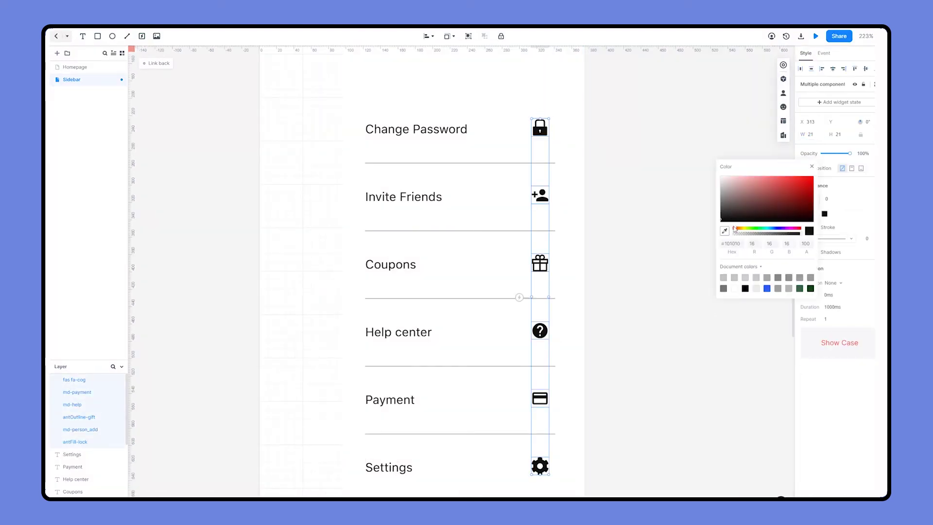
pyautogui.click(721, 199)
pyautogui.click(627, 231)
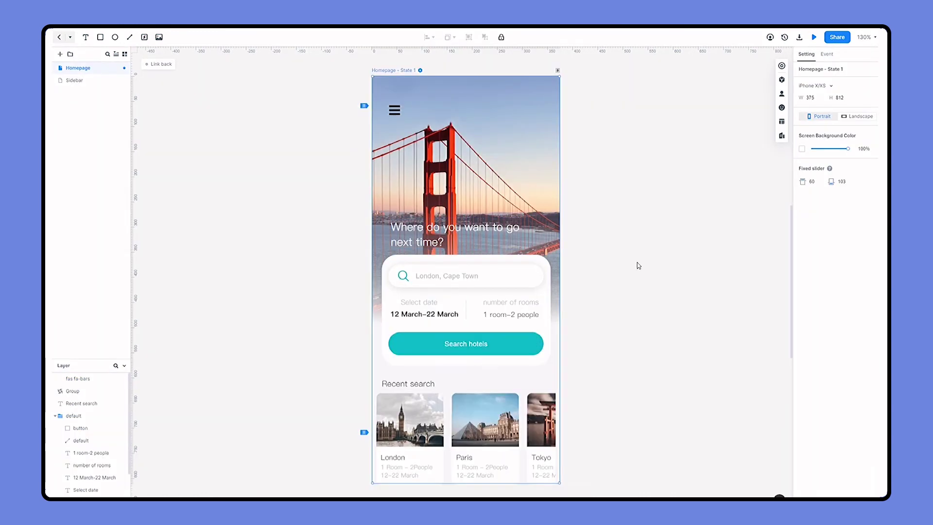
# - Link the menu icon on the Homepage screen to the Sidebar screen
pyautogui.click(670, 262)
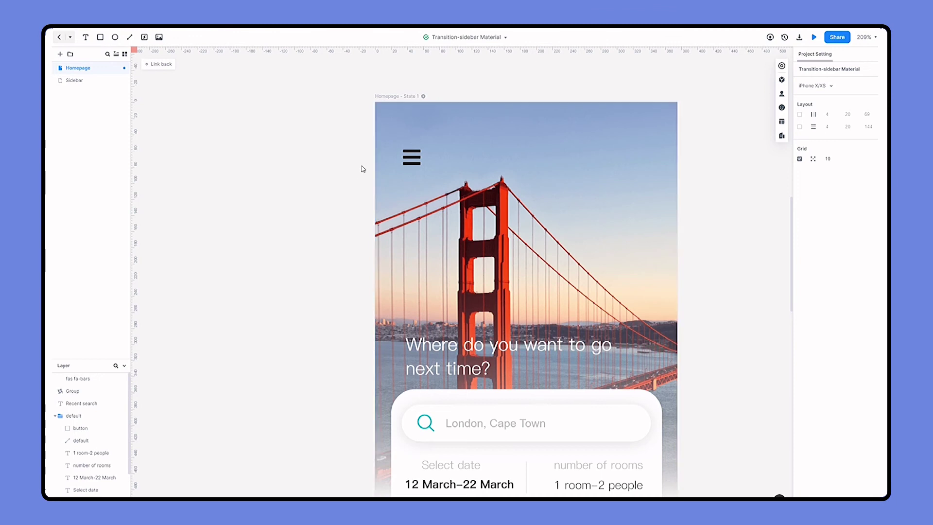
pyautogui.moveTo(367, 150); pyautogui.dragTo(78, 80)
pyautogui.click(731, 243)
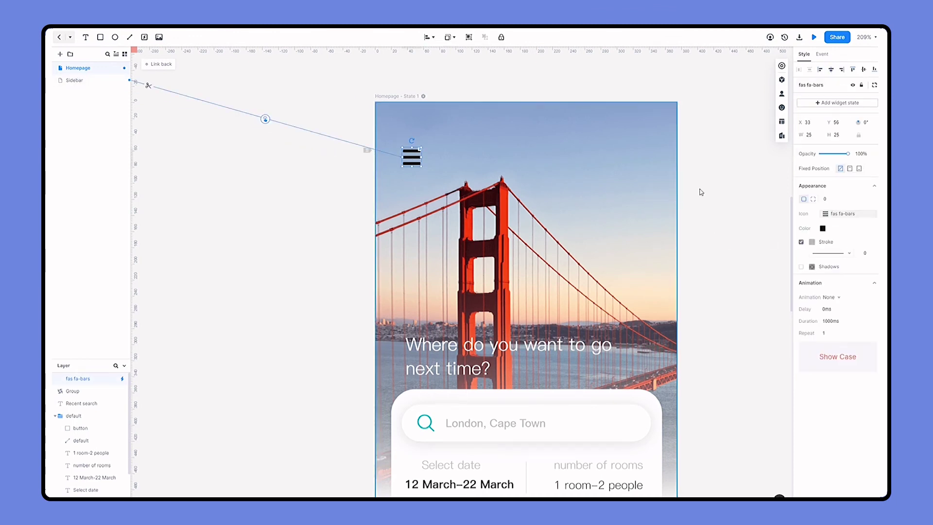
# - Set the transition of the menu icon's tap event to L Menu and open its menu offset for editing
pyautogui.click(821, 54)
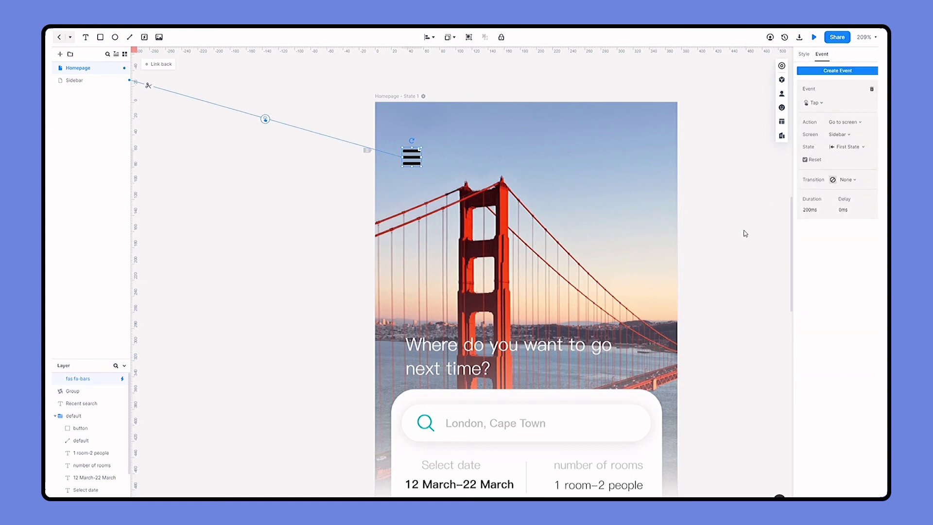
pyautogui.click(873, 183)
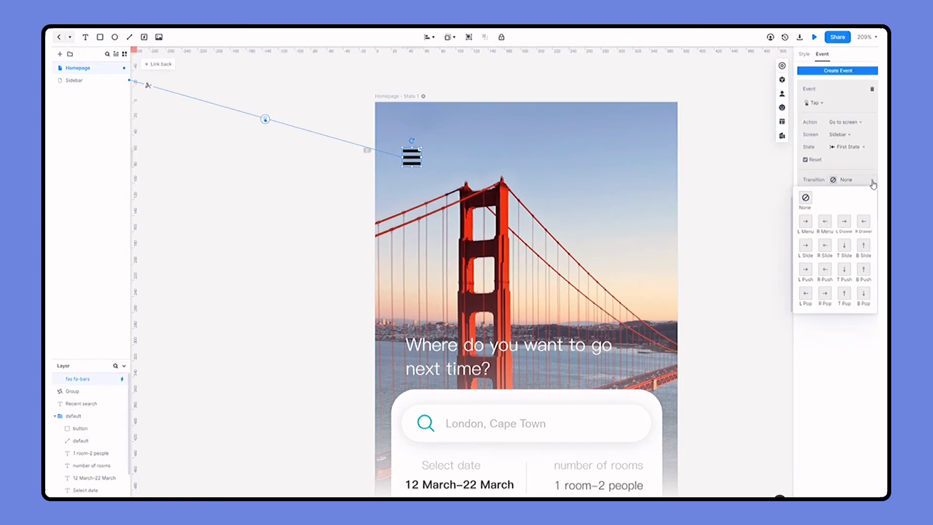
pyautogui.click(811, 220)
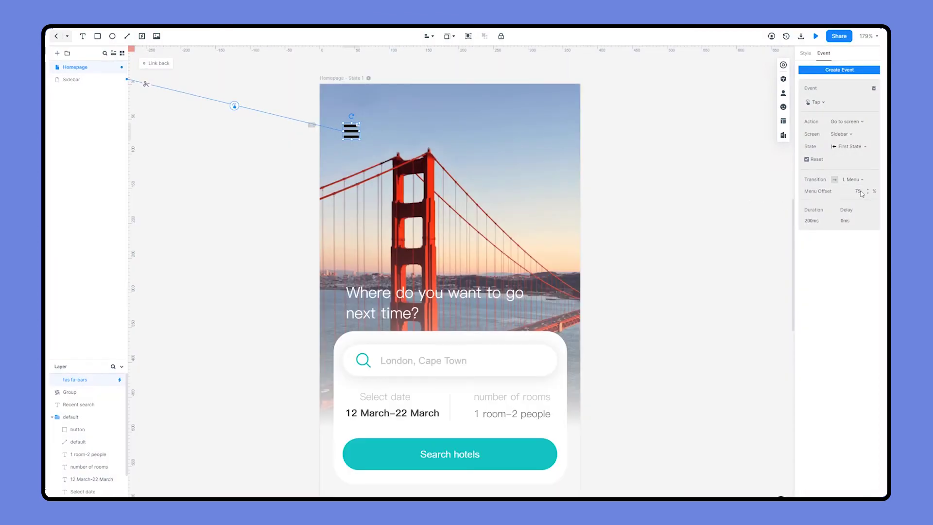
pyautogui.click(858, 192)
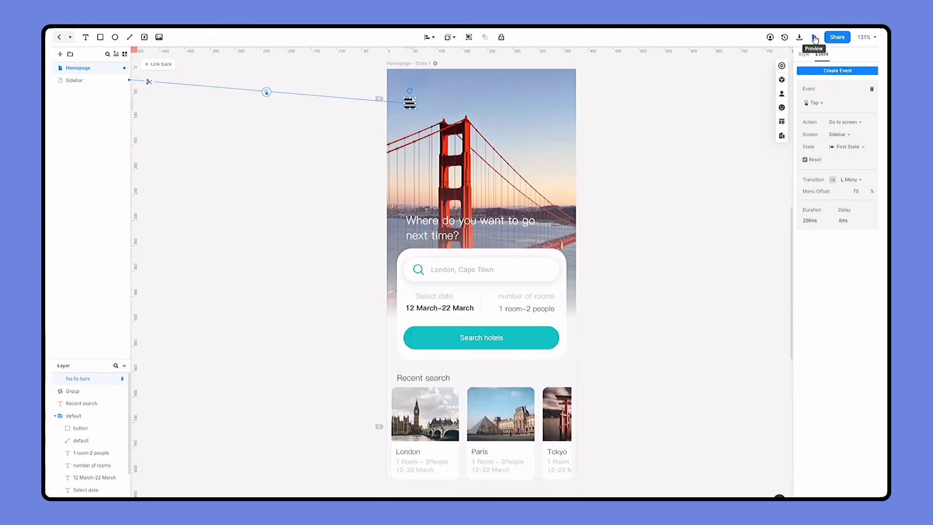
# - Preview the prototype and test the L Menu transition by repeatedly opening and closing the sidebar from the homepage
pyautogui.click(816, 36)
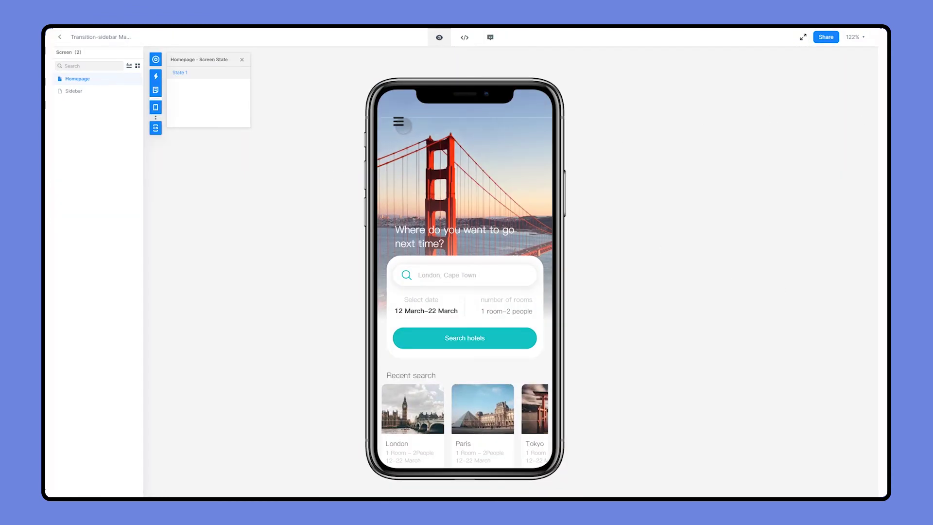
pyautogui.click(401, 124)
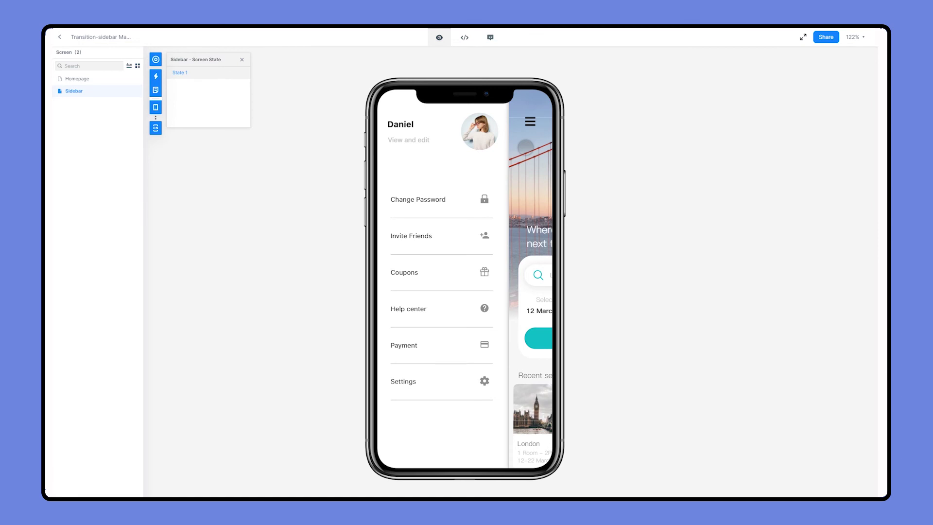
pyautogui.click(525, 146)
pyautogui.click(402, 125)
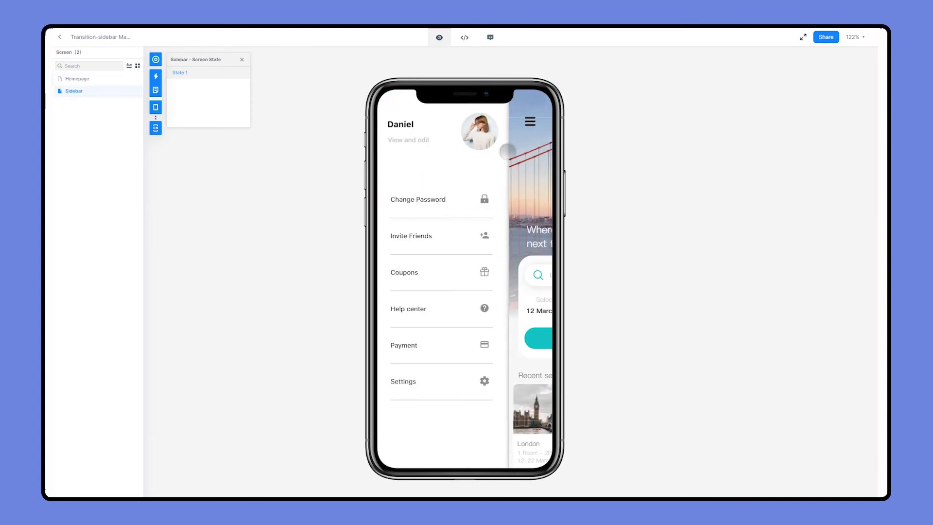
pyautogui.click(525, 151)
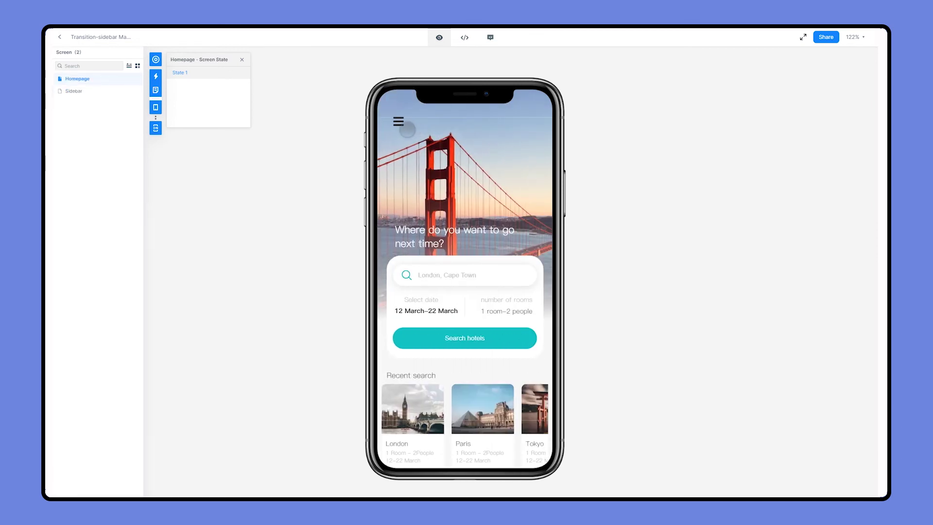
pyautogui.click(402, 124)
pyautogui.click(545, 166)
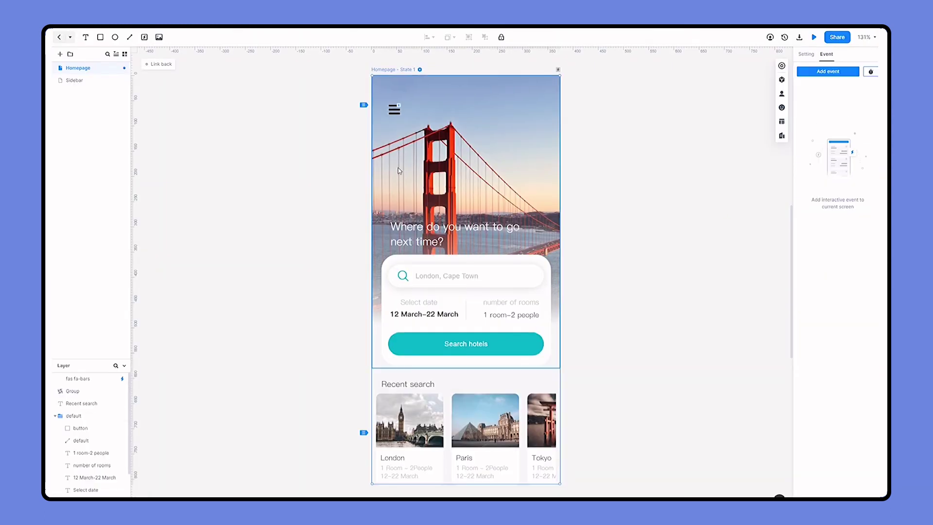
# - Change the transition of the homepage menu icon's tap event to L Drawer
pyautogui.click(392, 108)
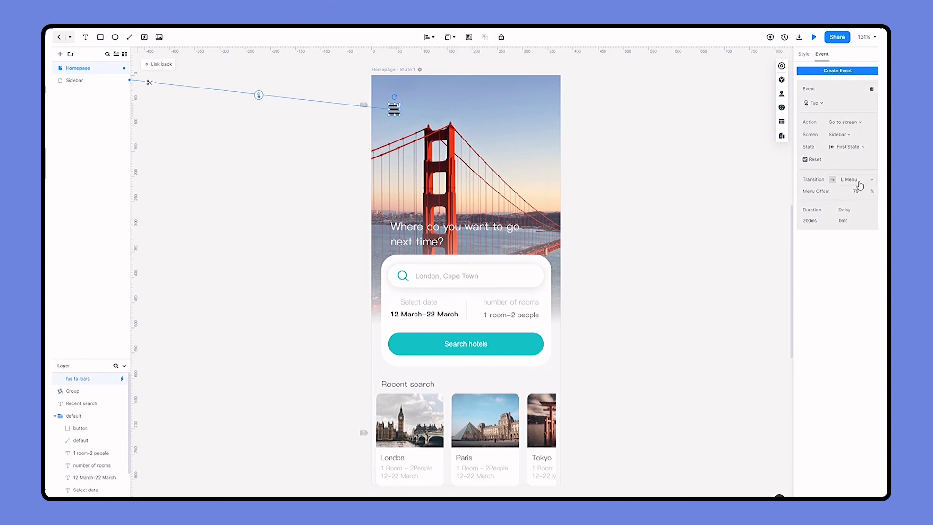
pyautogui.click(870, 181)
pyautogui.click(846, 223)
# - Preview the prototype again and test the L Drawer transition by opening, closing and reopening the sidebar
pyautogui.click(814, 37)
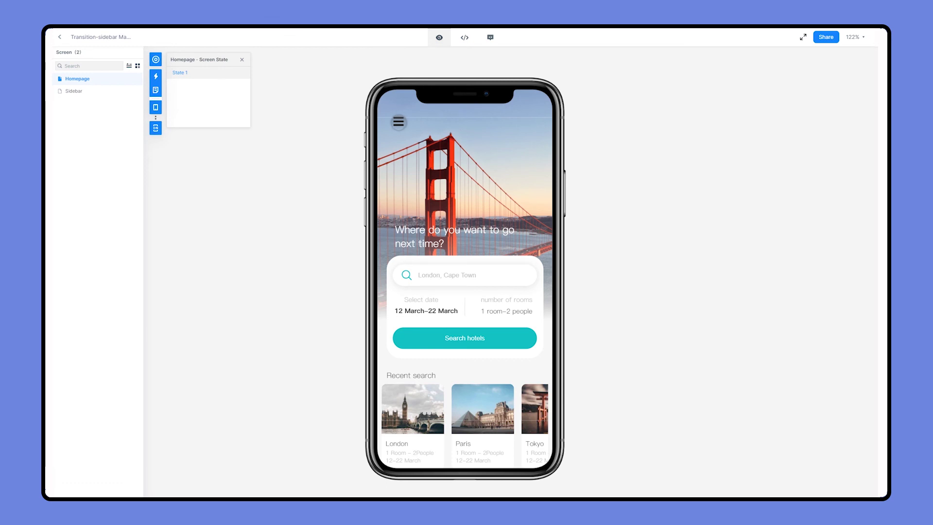
pyautogui.click(399, 122)
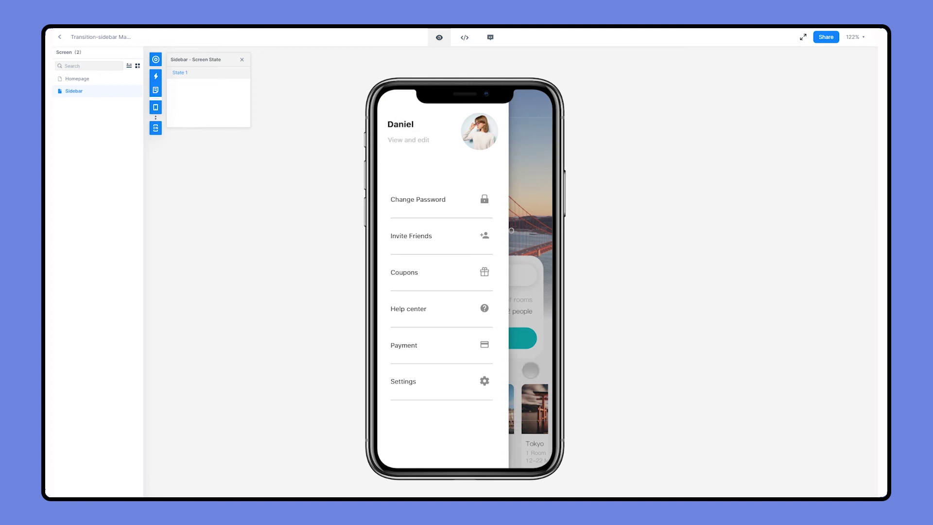
pyautogui.click(529, 127)
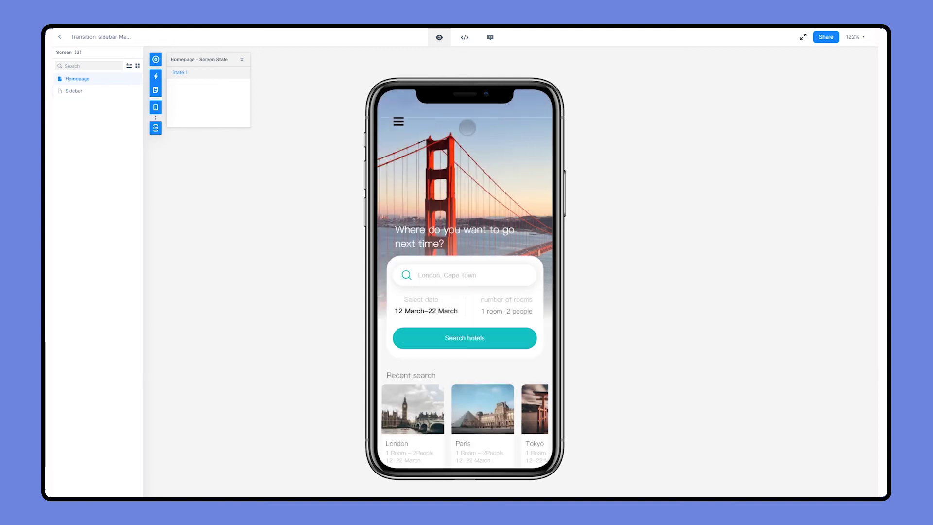
pyautogui.click(399, 121)
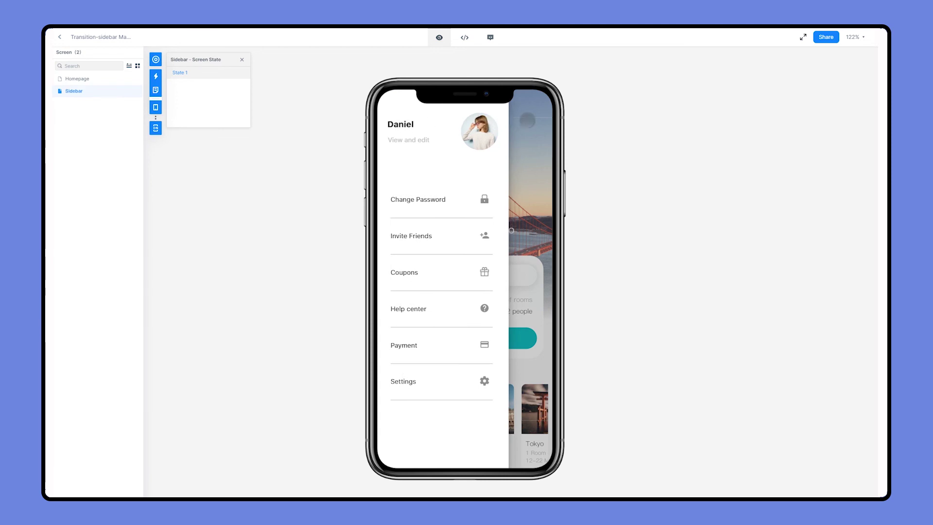